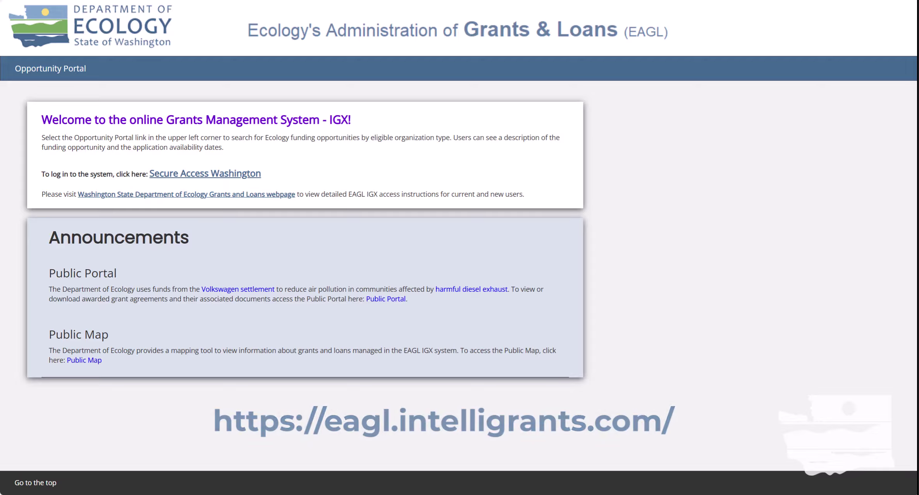
- On the SecureAccess Washington login page, enter the demo account's saved username and retype its password
left_click(188, 174)
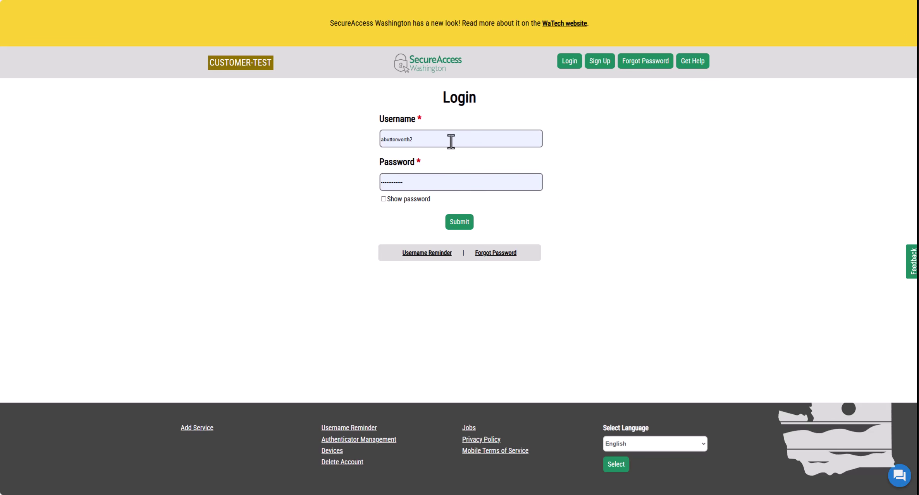
left_click(451, 141)
double_click(451, 141)
type("Demo")
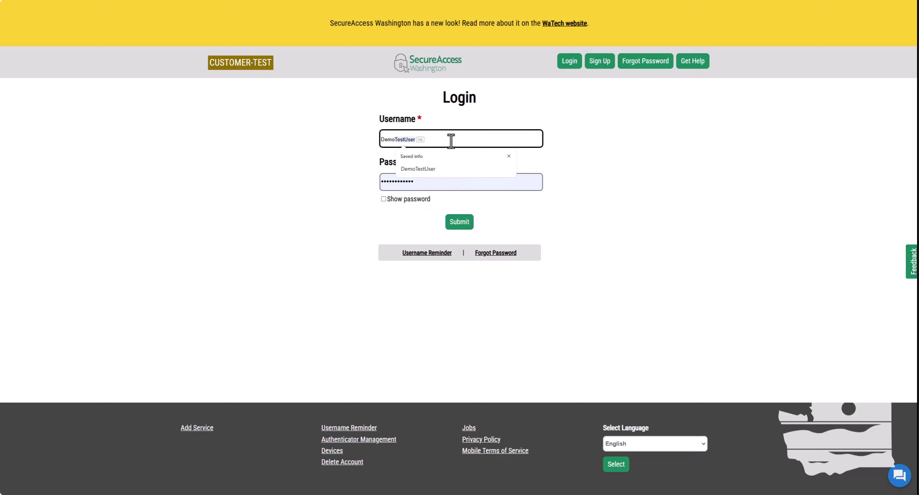
left_click(437, 169)
left_click(433, 176)
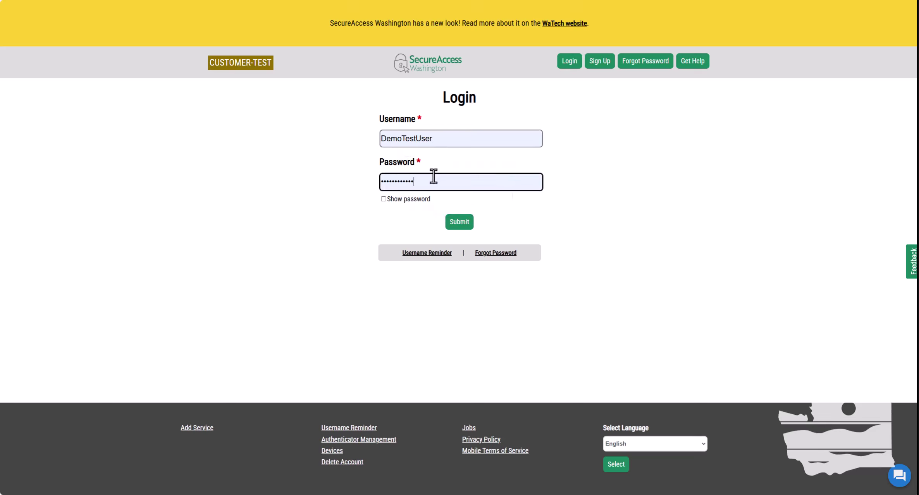
double_click(433, 176)
type("••••••••••••")
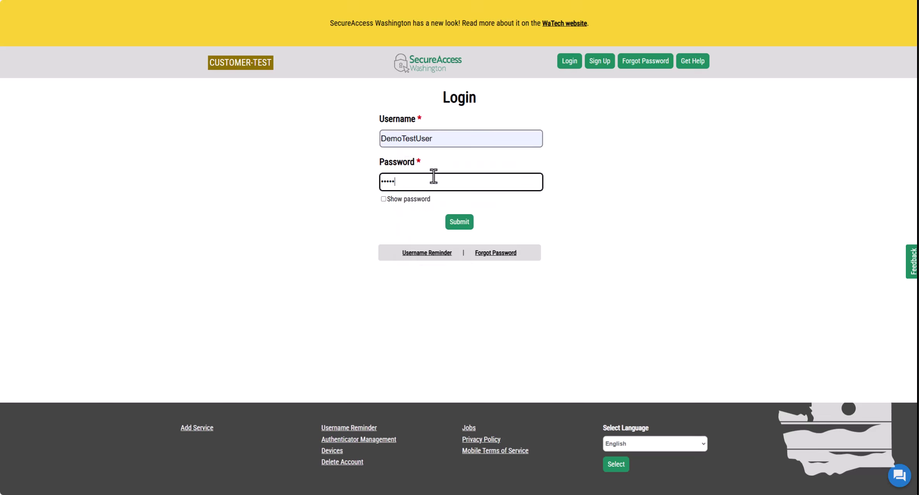
left_click(652, 217)
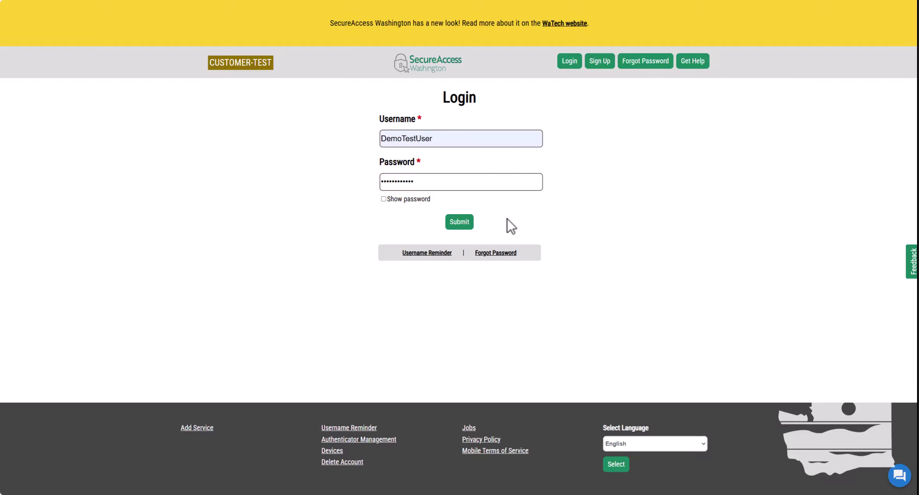
- Submit the SecureAccess Washington login to go through to EAGL
left_click(463, 221)
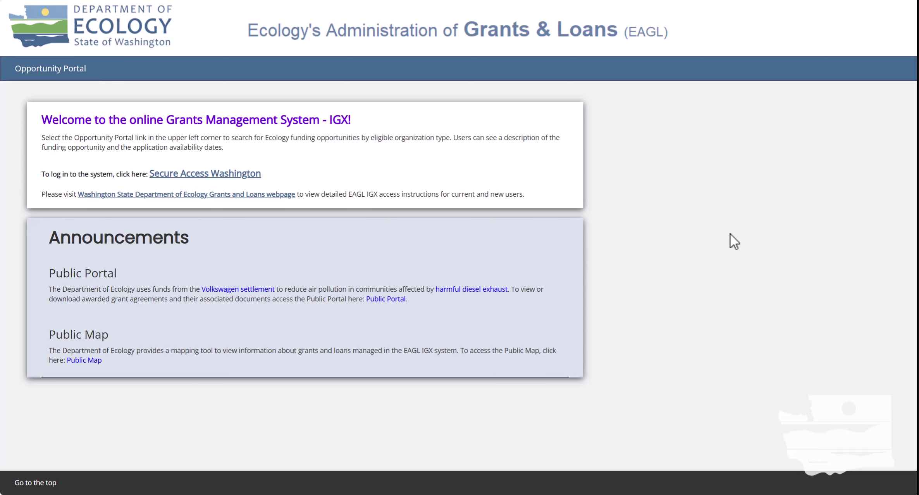
- Log in to SecureAccess Washington with the demo account's saved username and password
left_click(174, 174)
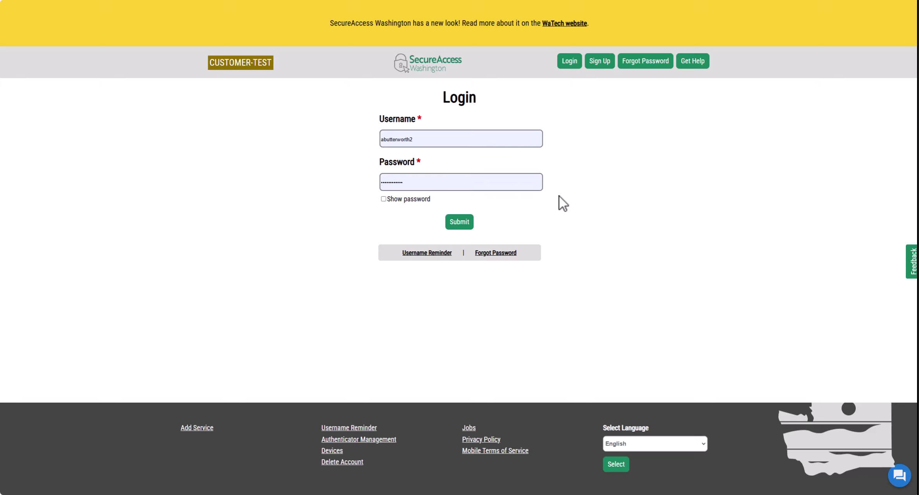
double_click(451, 139)
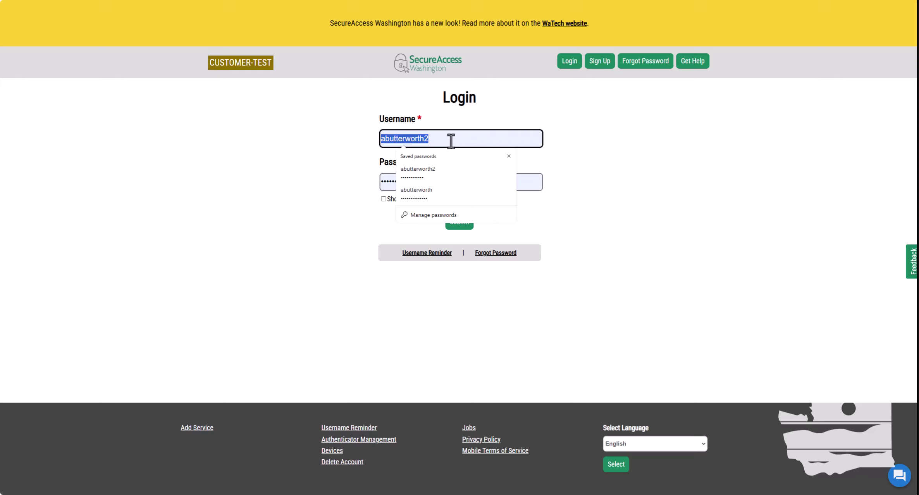
type("DemoTestUser")
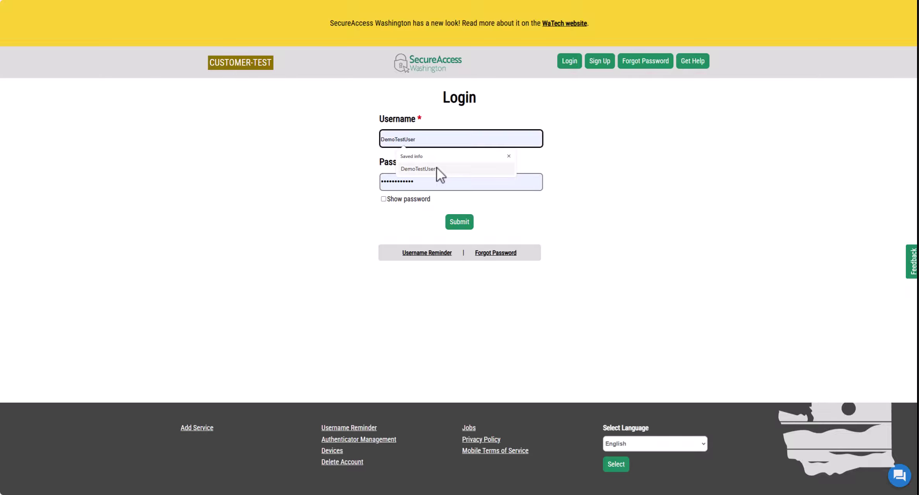
left_click(437, 168)
double_click(434, 176)
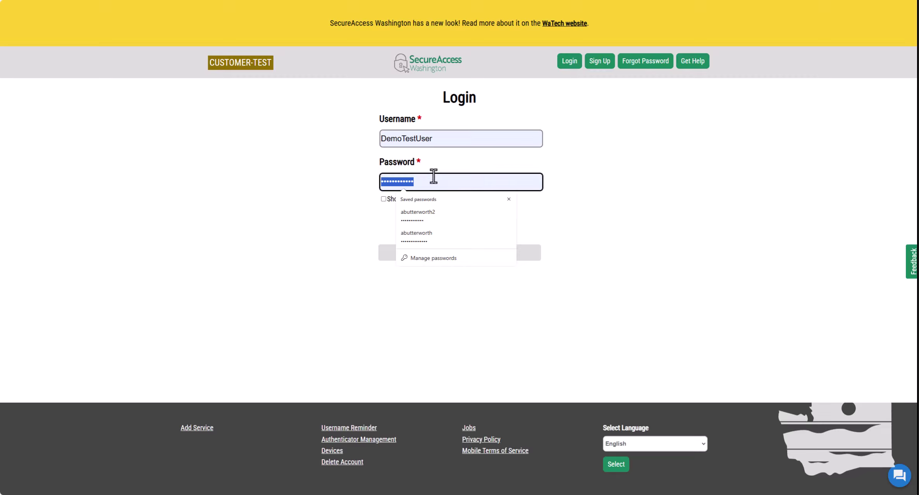
type("••••••••••••")
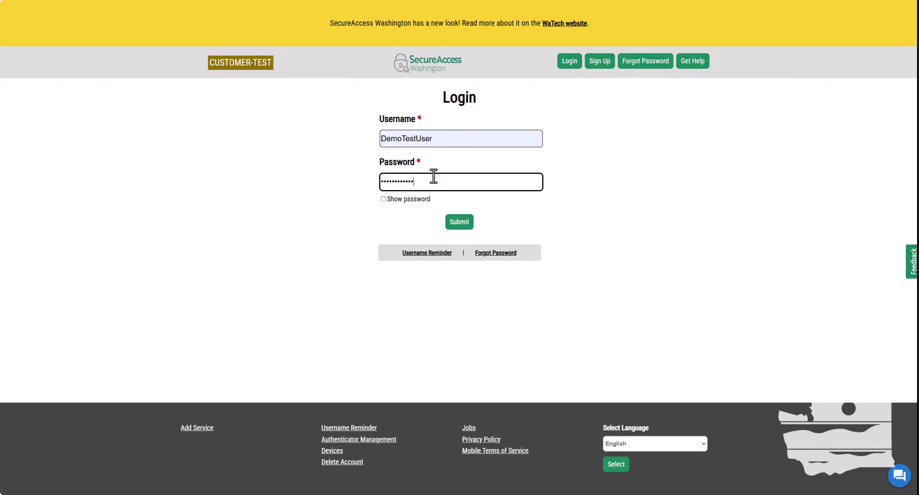
left_click(622, 219)
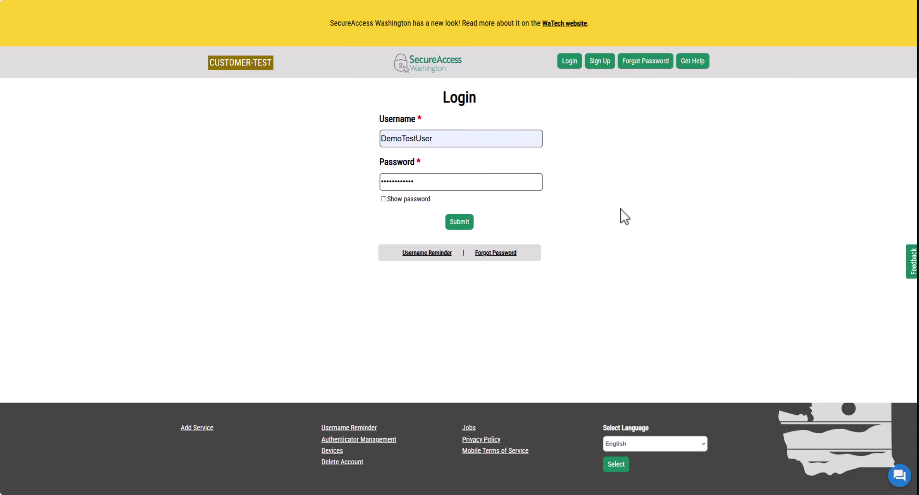
left_click(463, 223)
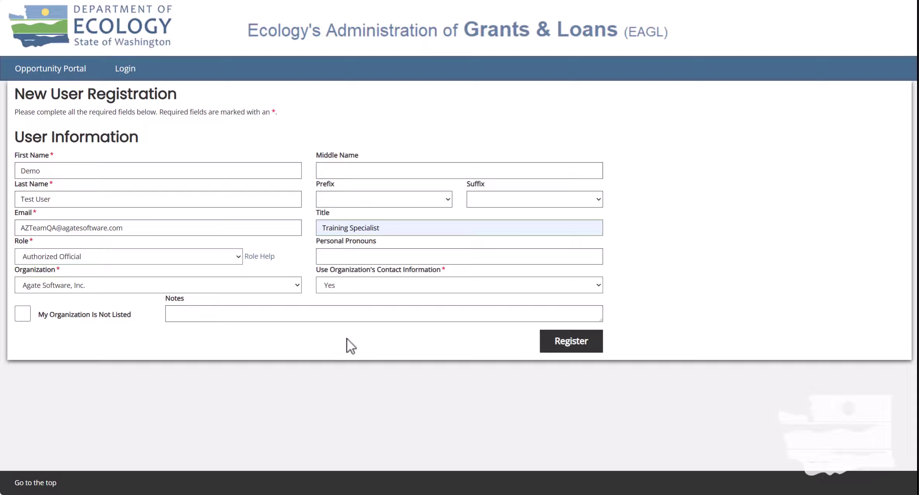
left_click(26, 316)
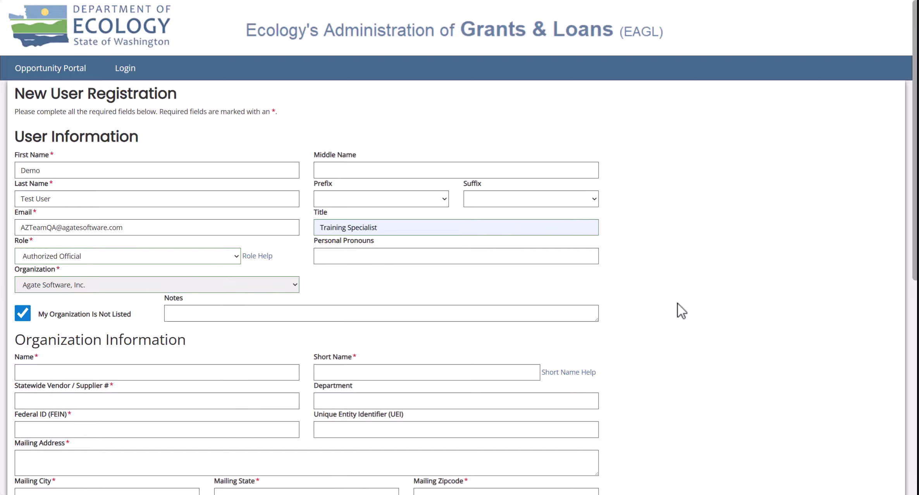
scroll(677, 306, "down", 5)
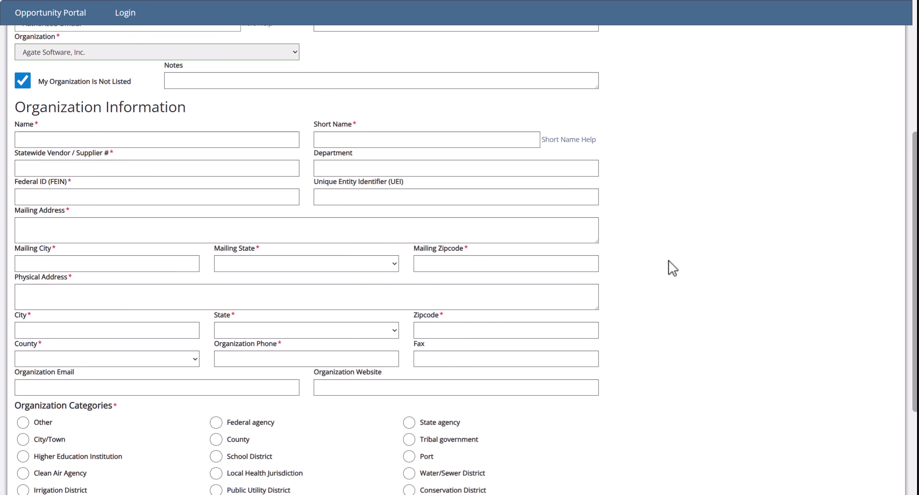
scroll(583, 260, "up", 5)
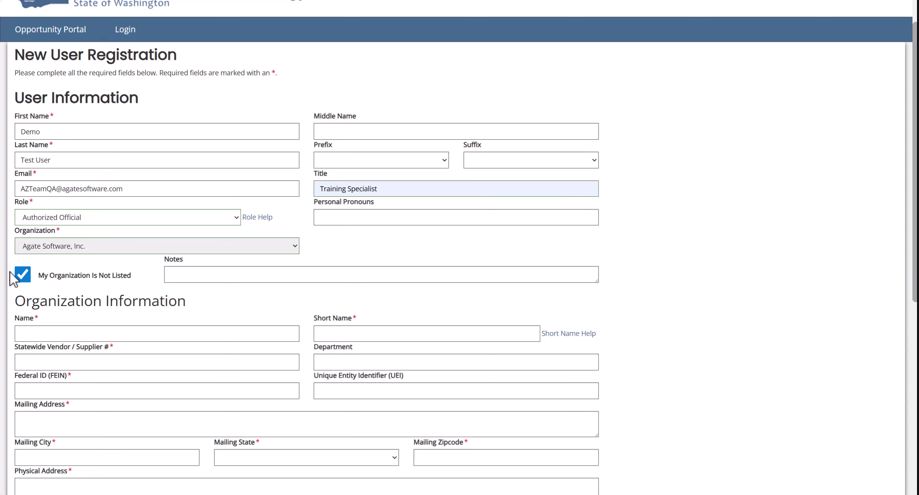
left_click(21, 277)
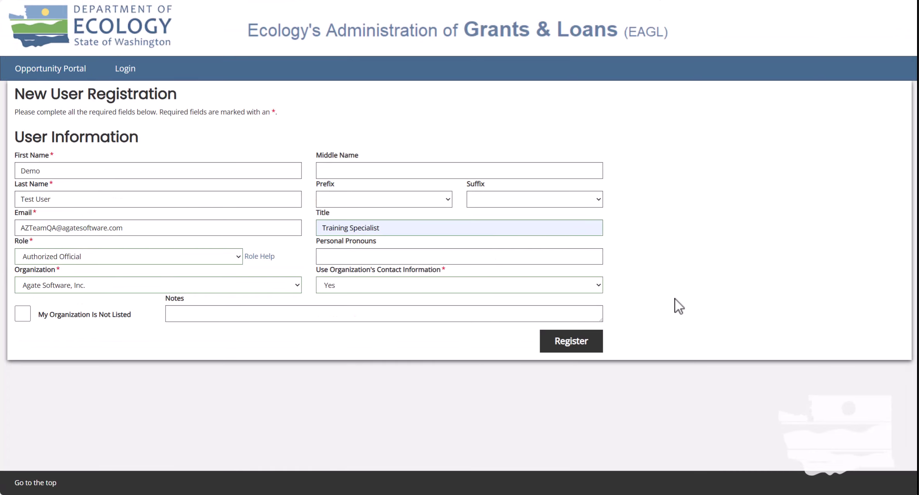
- Register the new EAGL user from the completed registration form
left_click(589, 349)
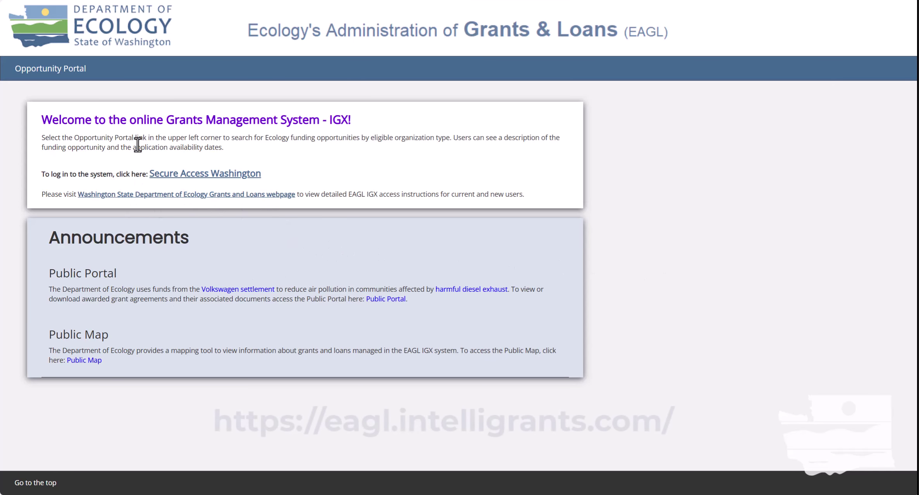
- Sign in to SecureAccess Washington using the demo account's saved username and its password
left_click(207, 175)
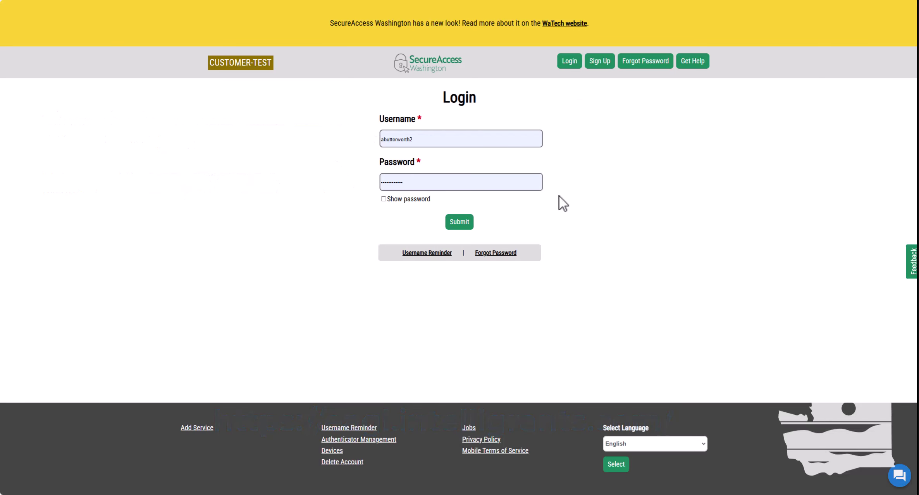
double_click(451, 139)
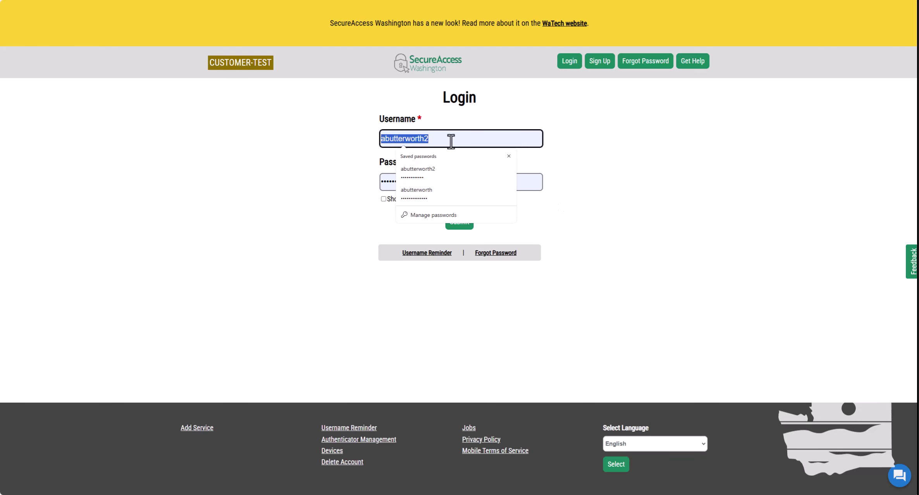
type("DemoTestUser")
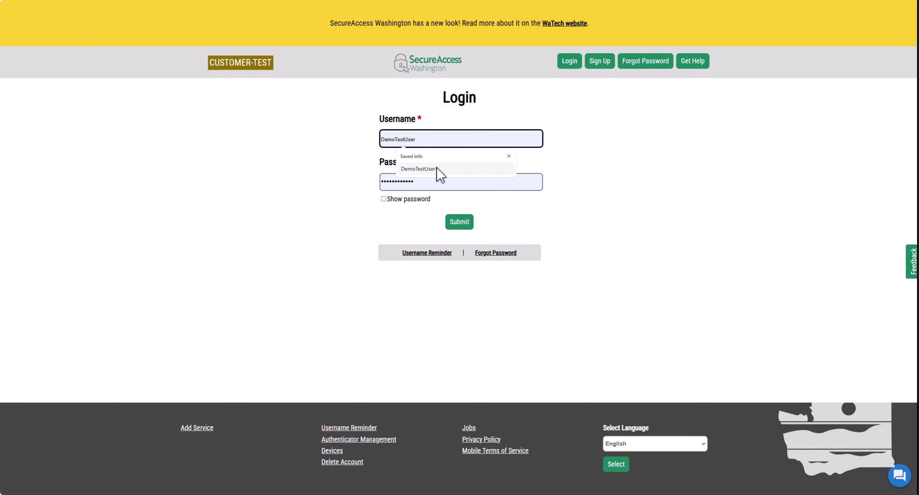
left_click(437, 168)
double_click(434, 176)
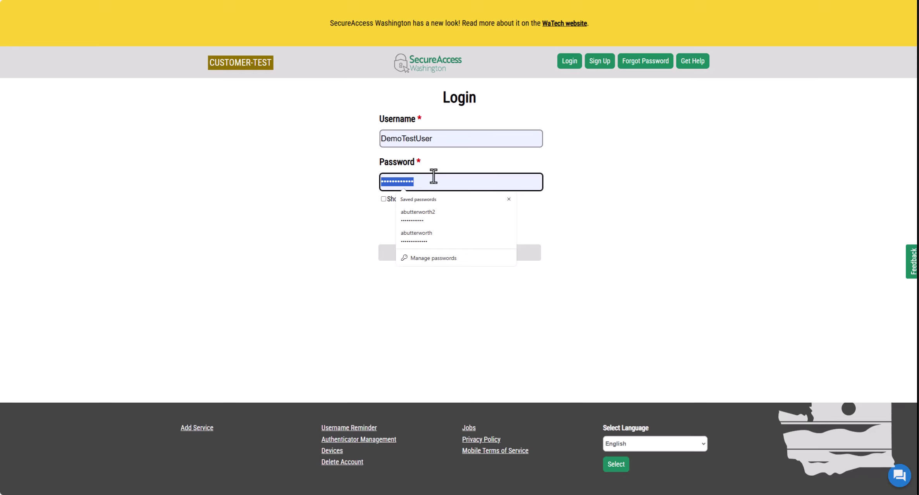
type("••••••••••••")
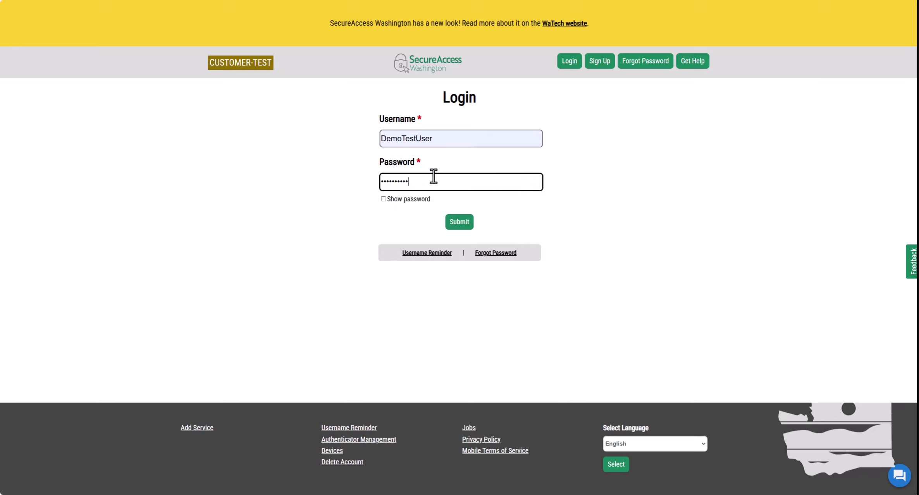
left_click(662, 216)
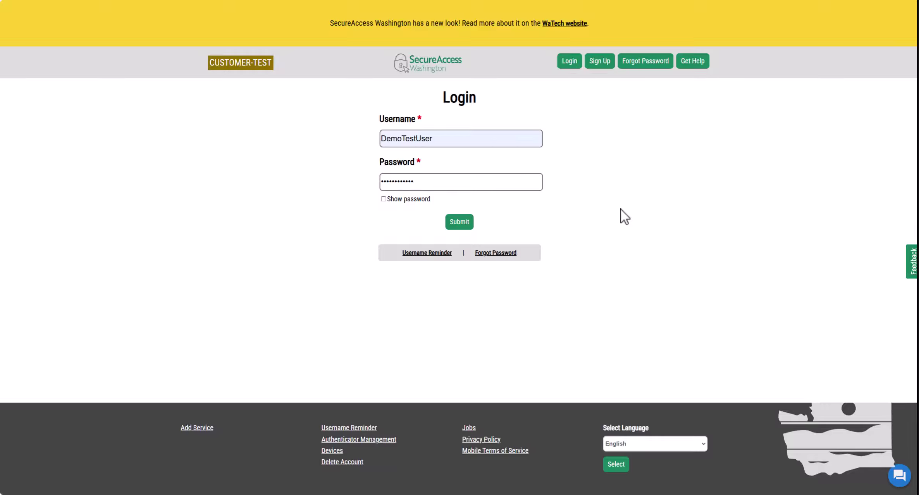
left_click(467, 225)
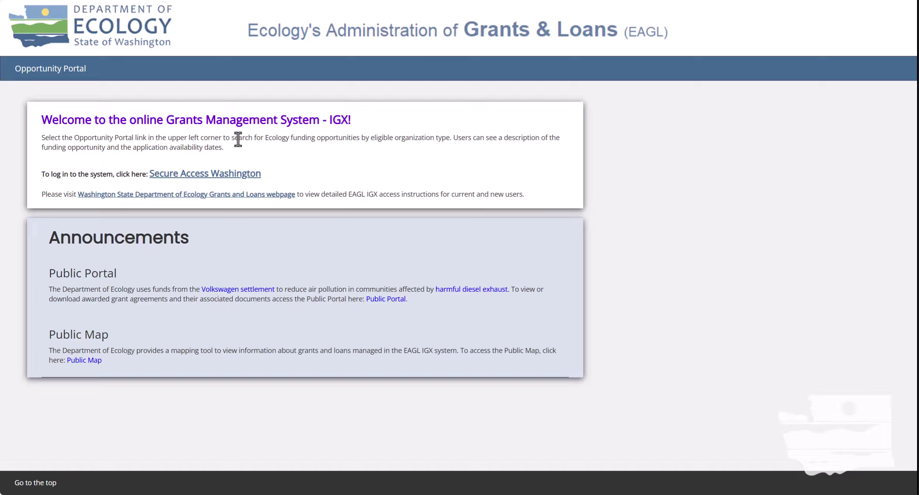
- Go from the EAGL welcome page to SecureAccess Washington
left_click(182, 175)
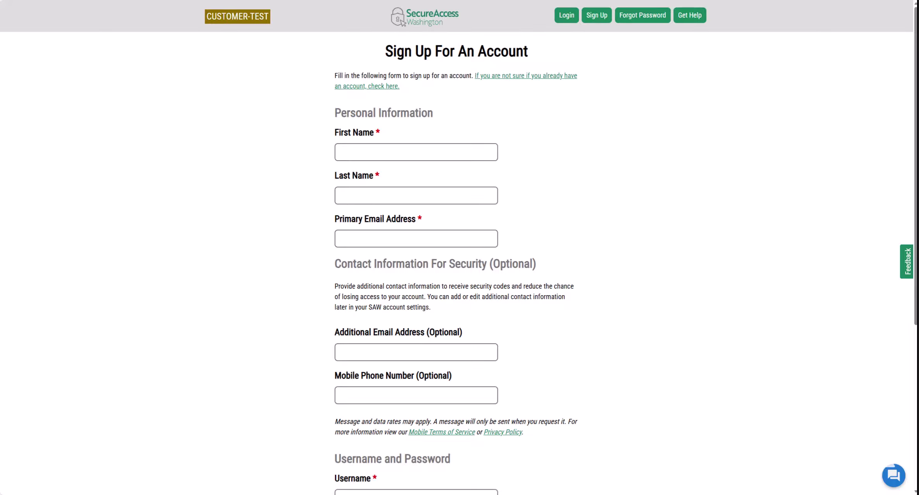
- Enter the new account's first name, last name and primary e-mail address
left_click(383, 154)
type("Demo")
key("Tab")
type("Test User")
key("Tab")
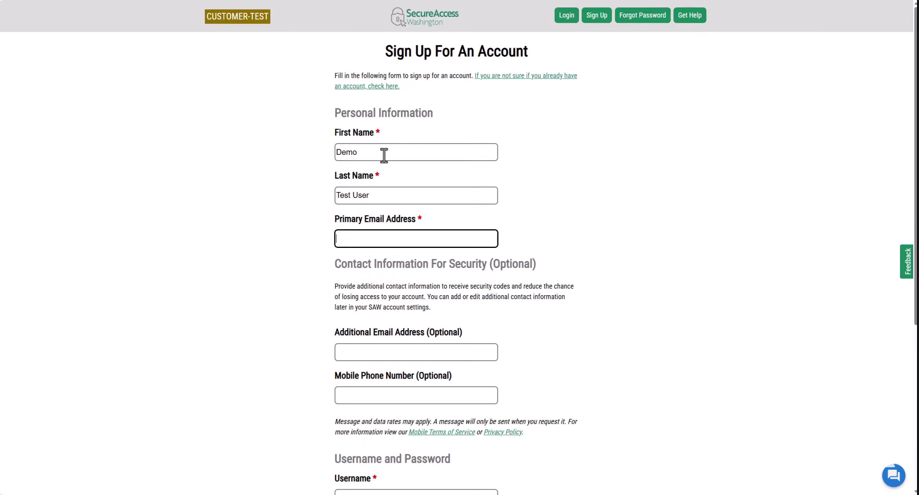
key("ctrl+v")
- Enter the username, password and matching confirmation, then create the account
scroll(532, 360, "down", 5)
left_click(368, 244)
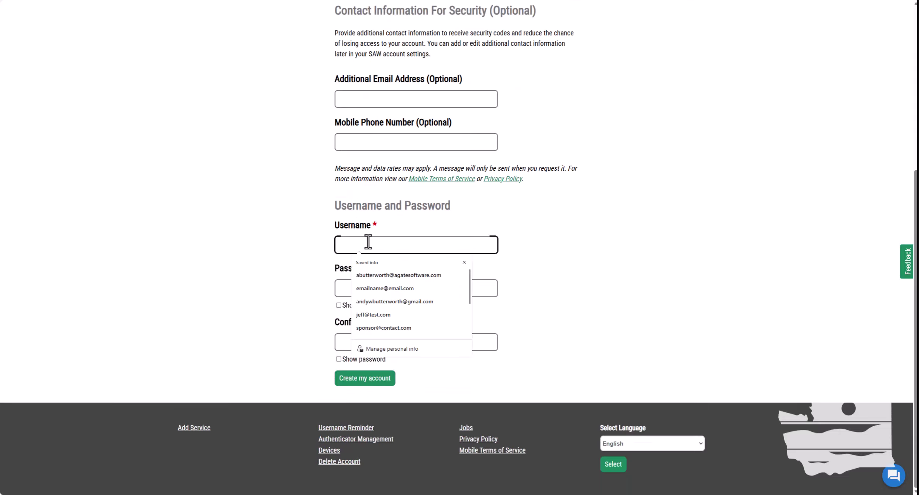
type("DemoTestUser")
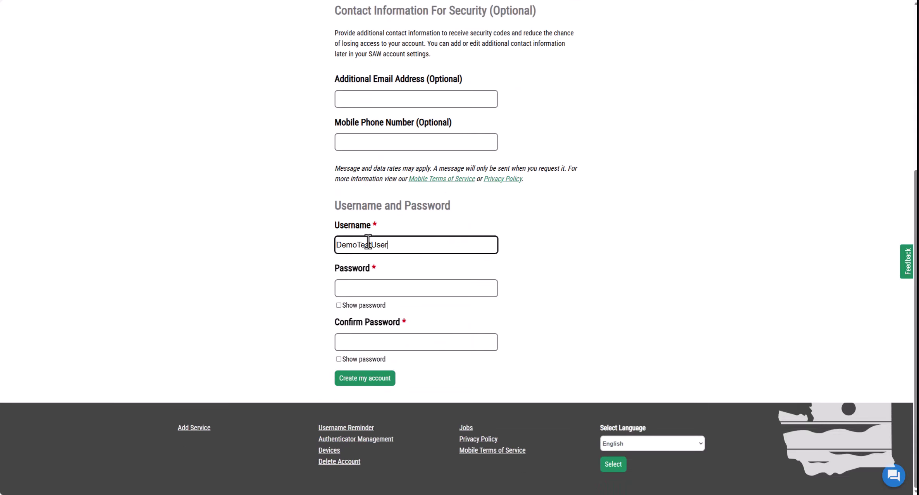
key("Tab")
key("ctrl+v")
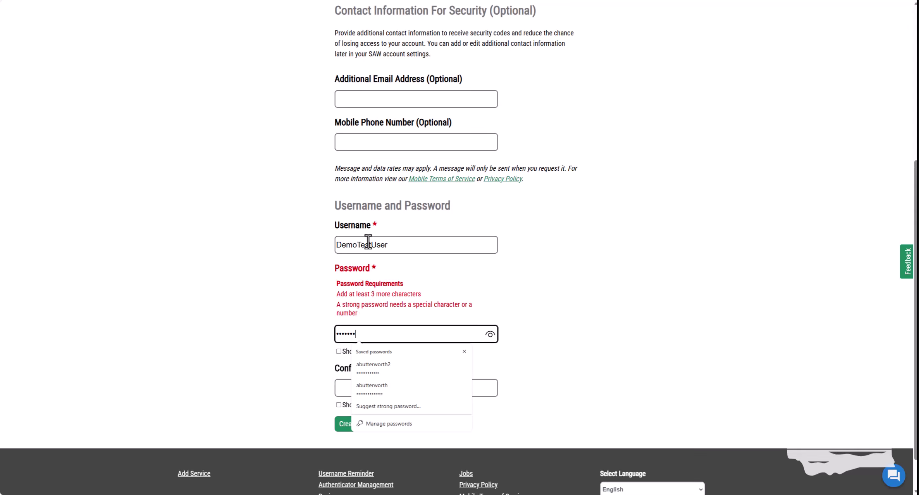
key("Tab")
type("••••••••••••")
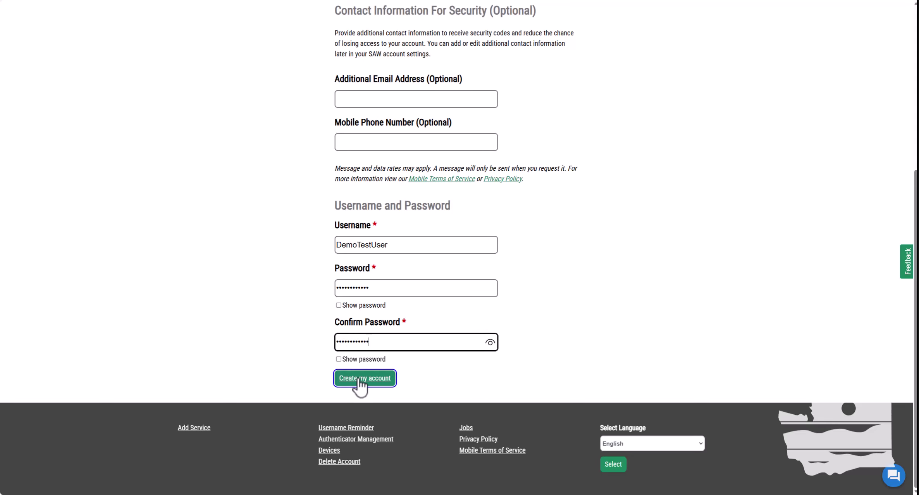
left_click(359, 380)
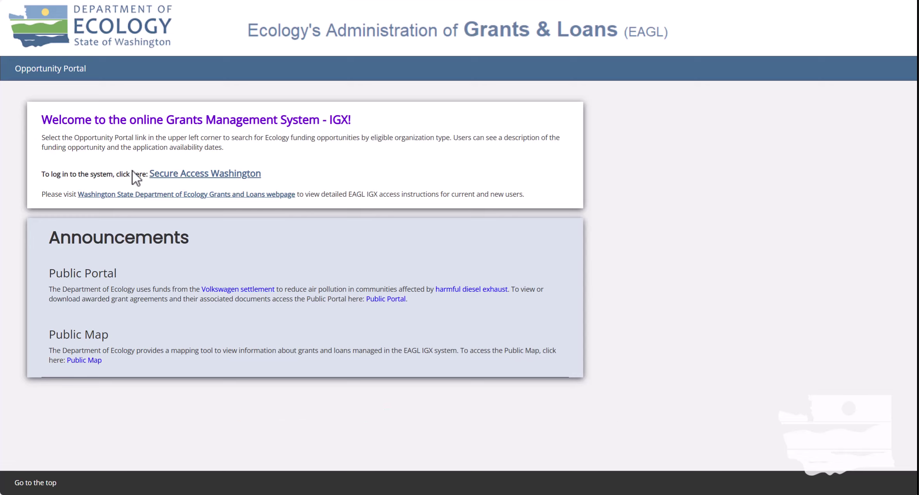
- Go to SecureAccess Washington to log in before EAGL registration
left_click(215, 176)
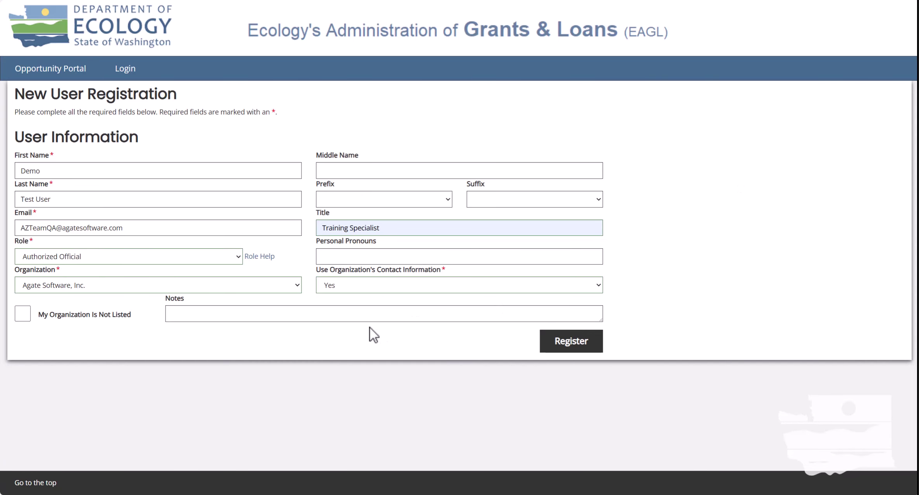
left_click(22, 315)
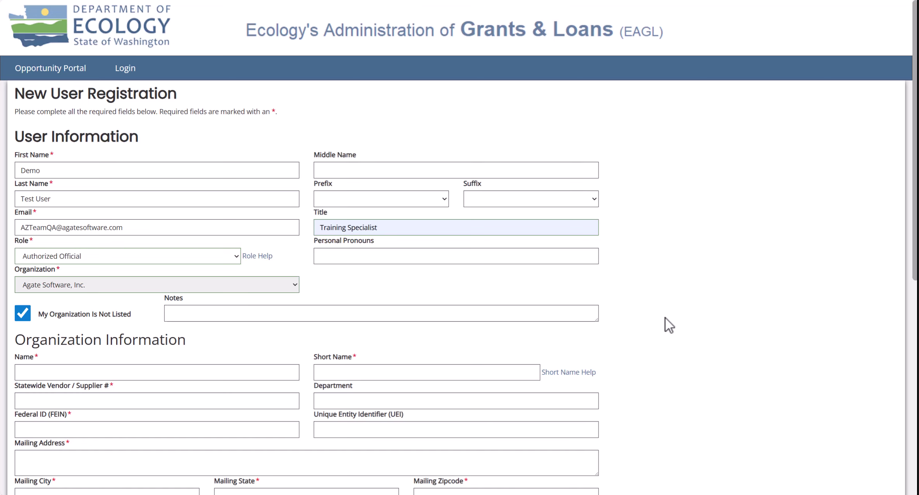
scroll(677, 302, "down", 5)
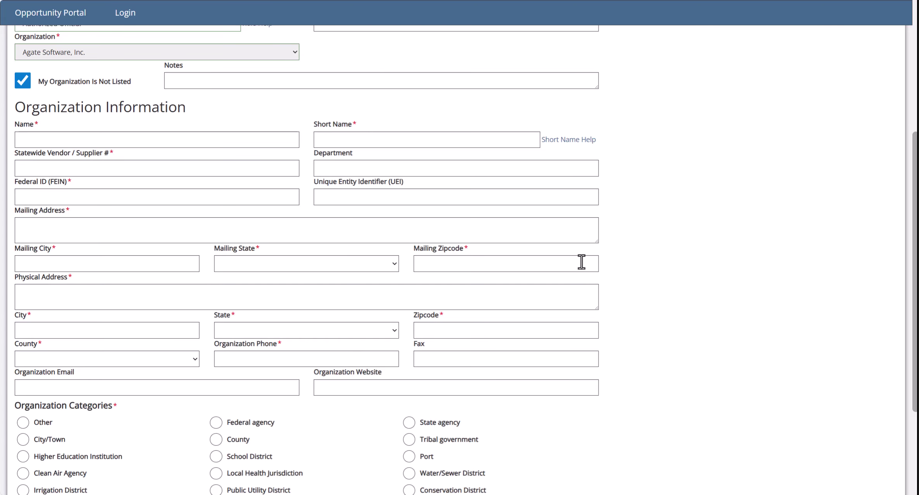
scroll(583, 261, "up", 5)
left_click(22, 274)
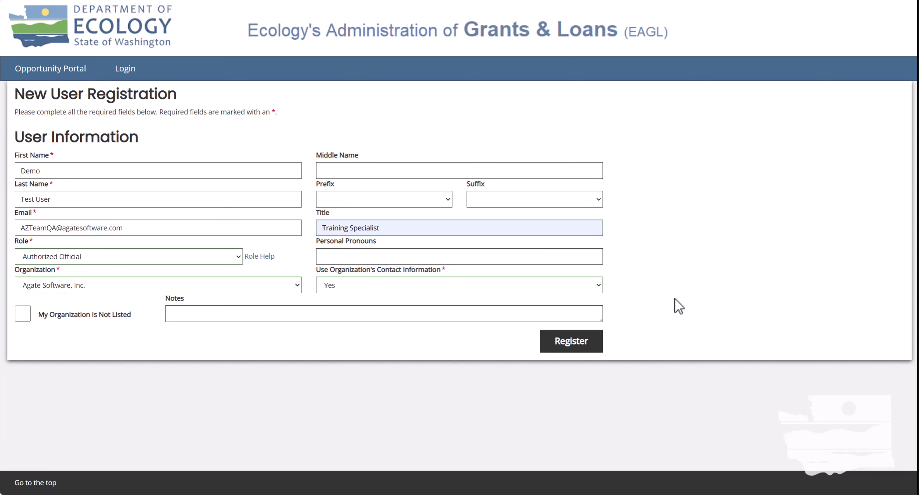
- Register the new user with the Authorized Official, Agate Software, Inc. details
left_click(590, 348)
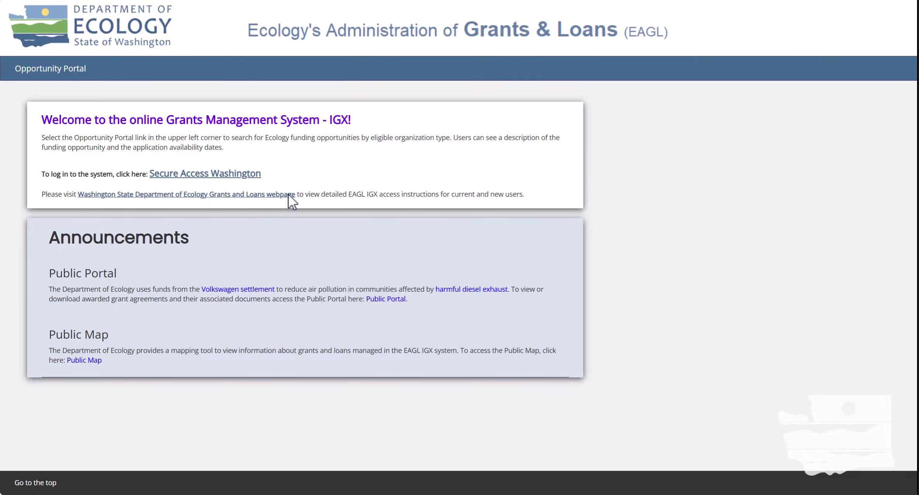
- Sign in to SecureAccess Washington with the new account's username and password to open the Dashboard
left_click(205, 174)
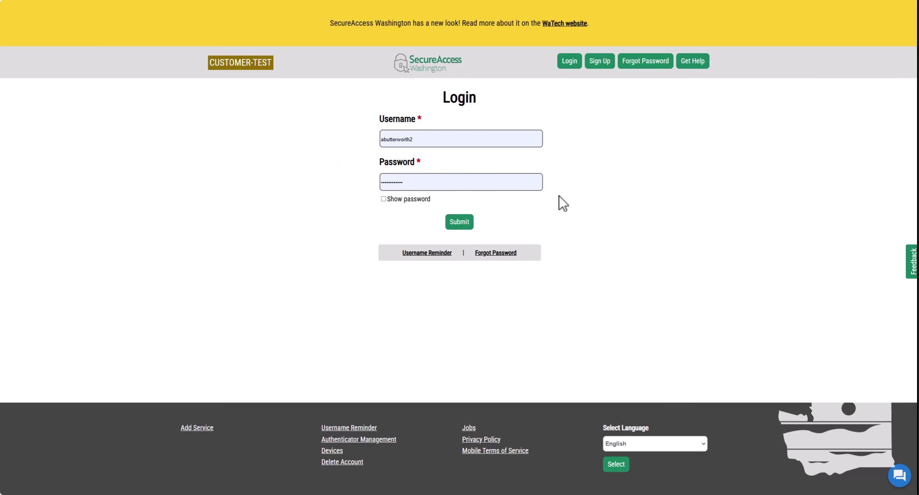
left_click(451, 139)
key("ctrl+a")
type("Demo")
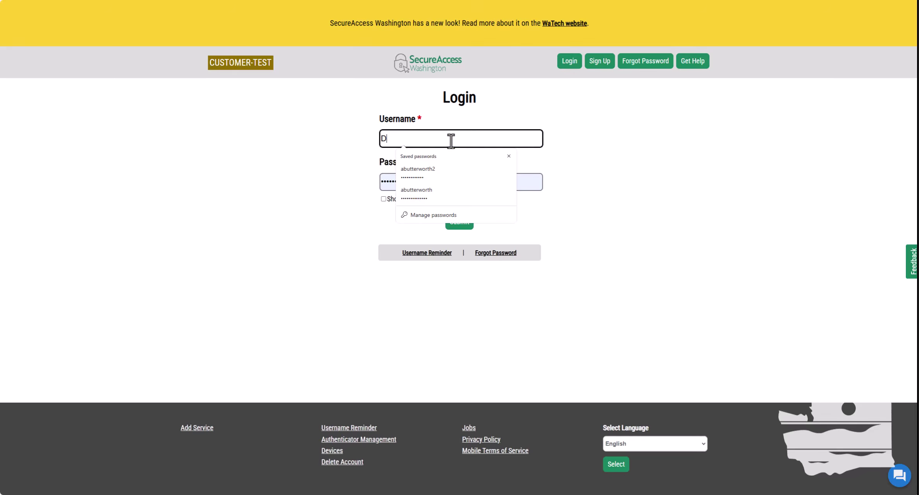
left_click(436, 169)
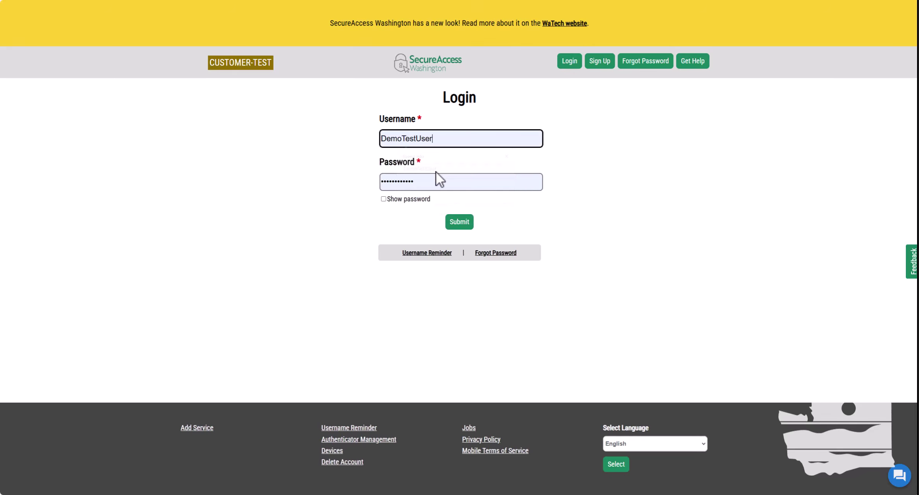
left_click(434, 177)
key("ctrl+a")
type("password")
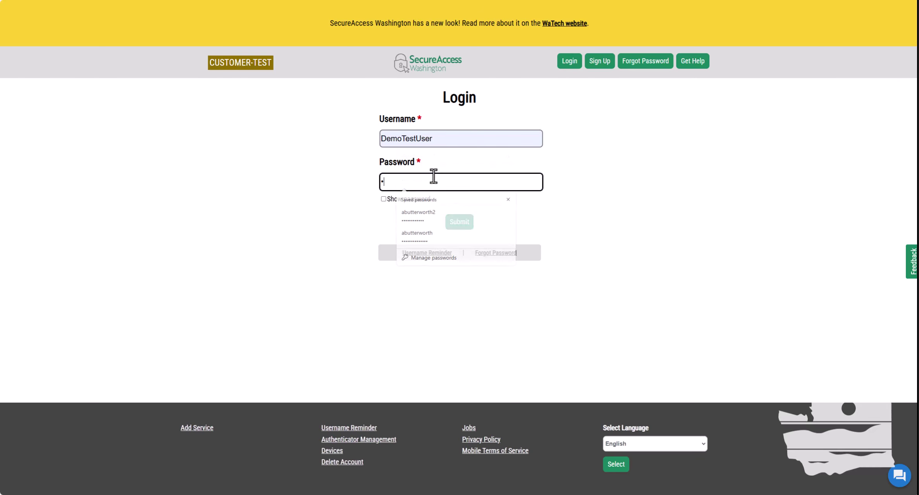
type("1234")
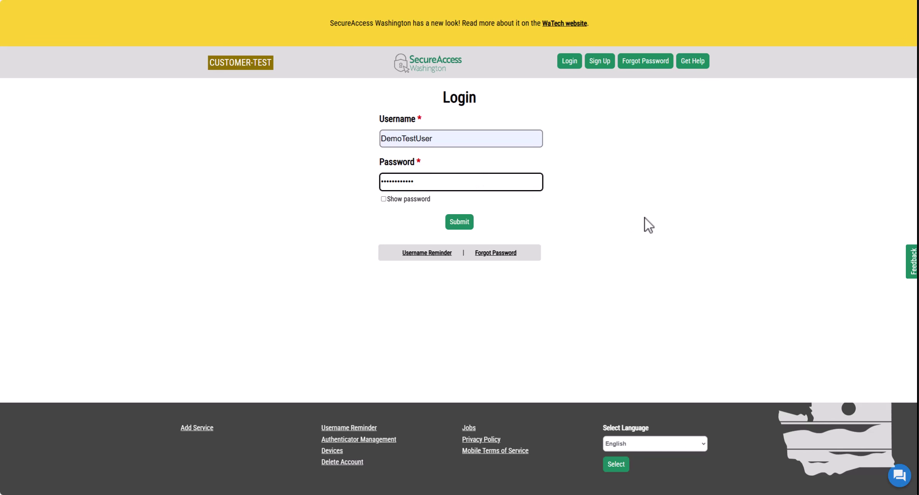
left_click(624, 217)
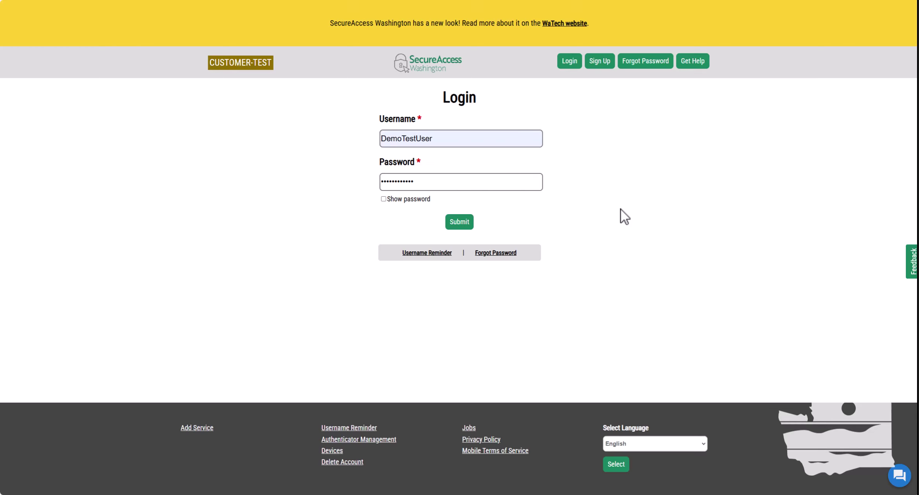
left_click(465, 223)
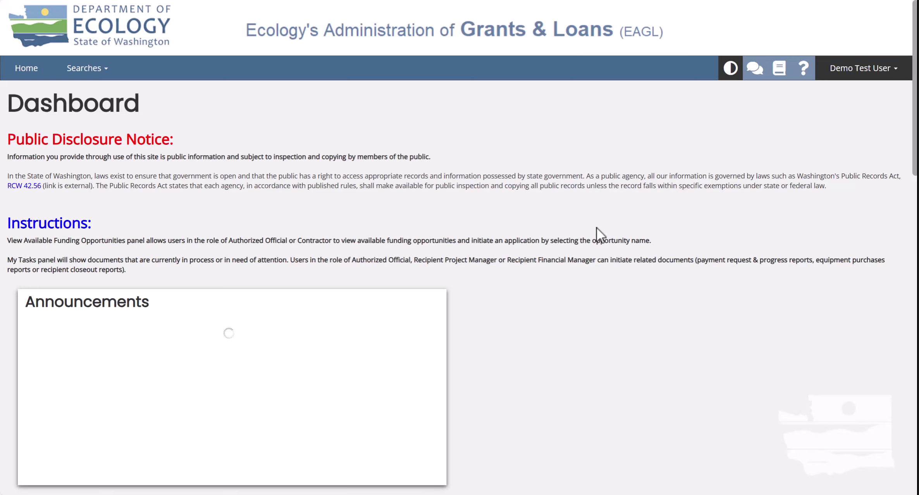